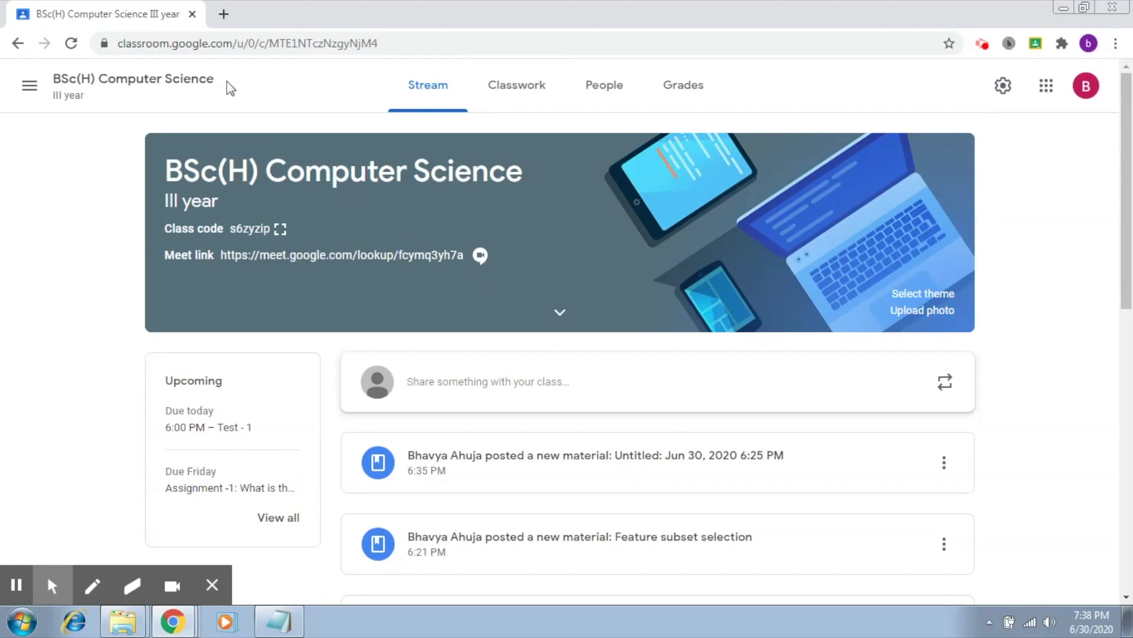
# - Open a new blank browser tab beside the BSc(H) Computer Science class stream
pyautogui.click(224, 14)
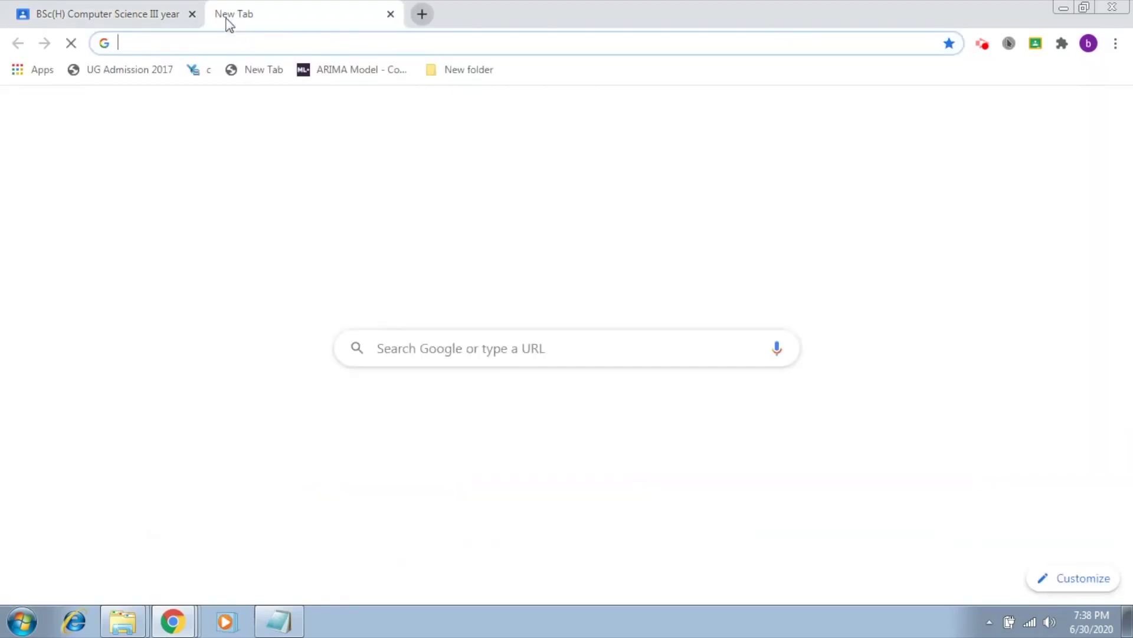
pyautogui.write('regularizatio')
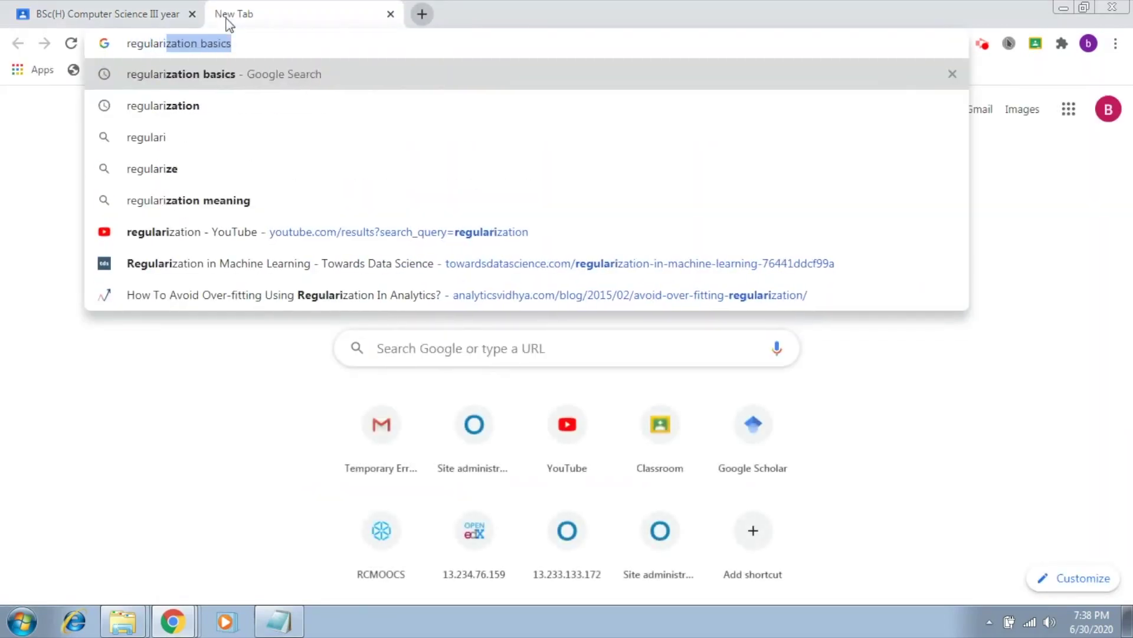
pyautogui.write('n')
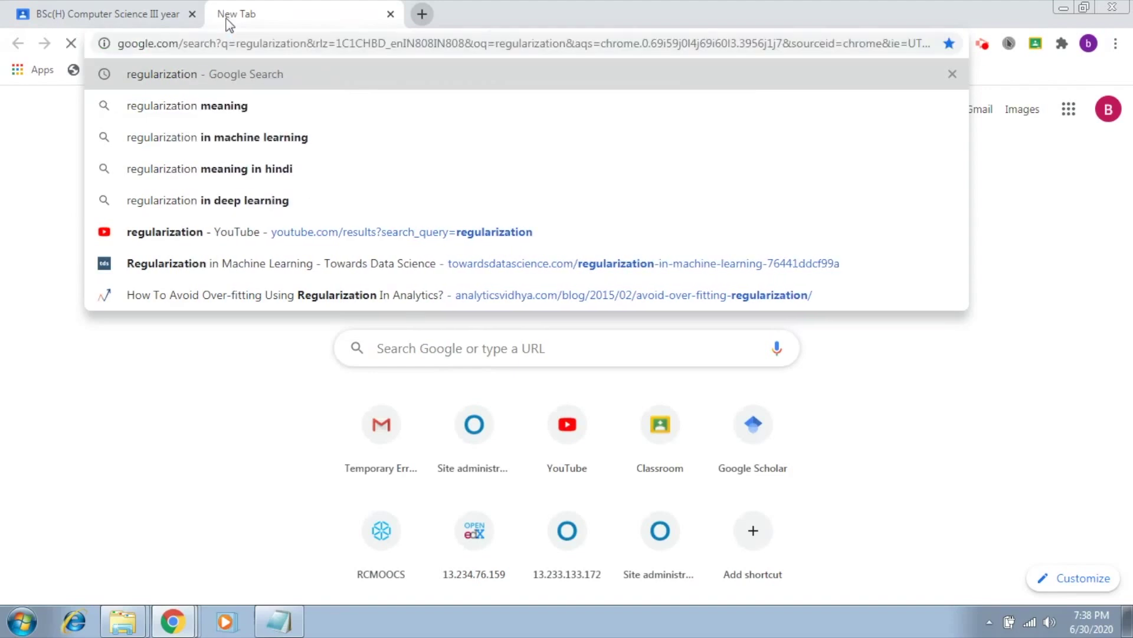
# - Search Google for 'regularization' and open the Towards Data Science regularization article
pyautogui.press('Return')
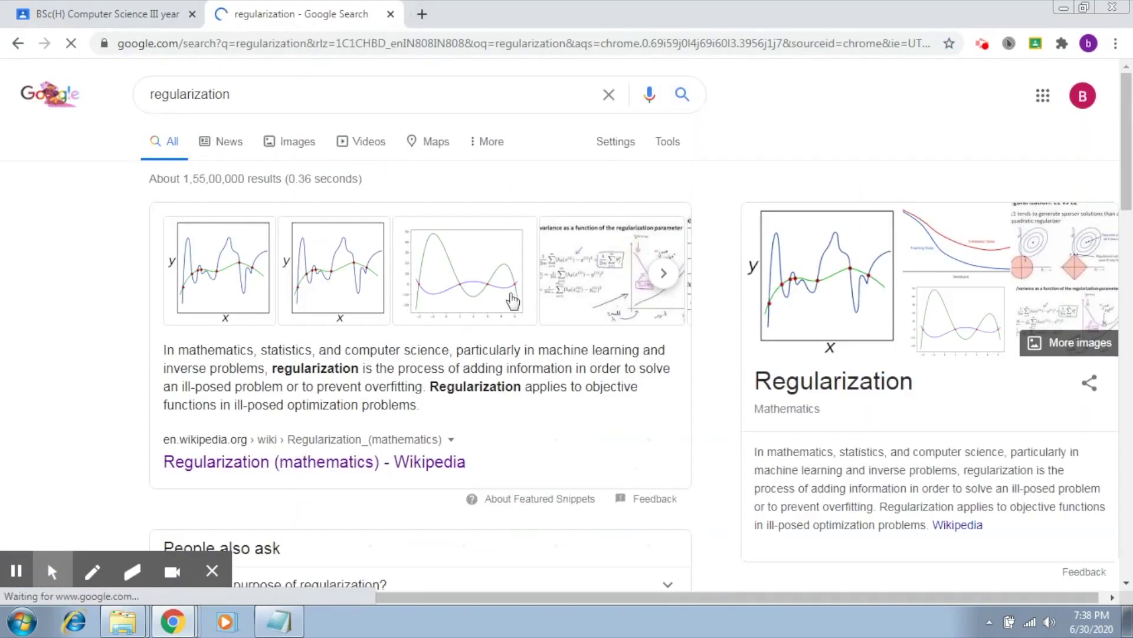
pyautogui.moveTo(1125, 141); pyautogui.dragTo(1127, 317)
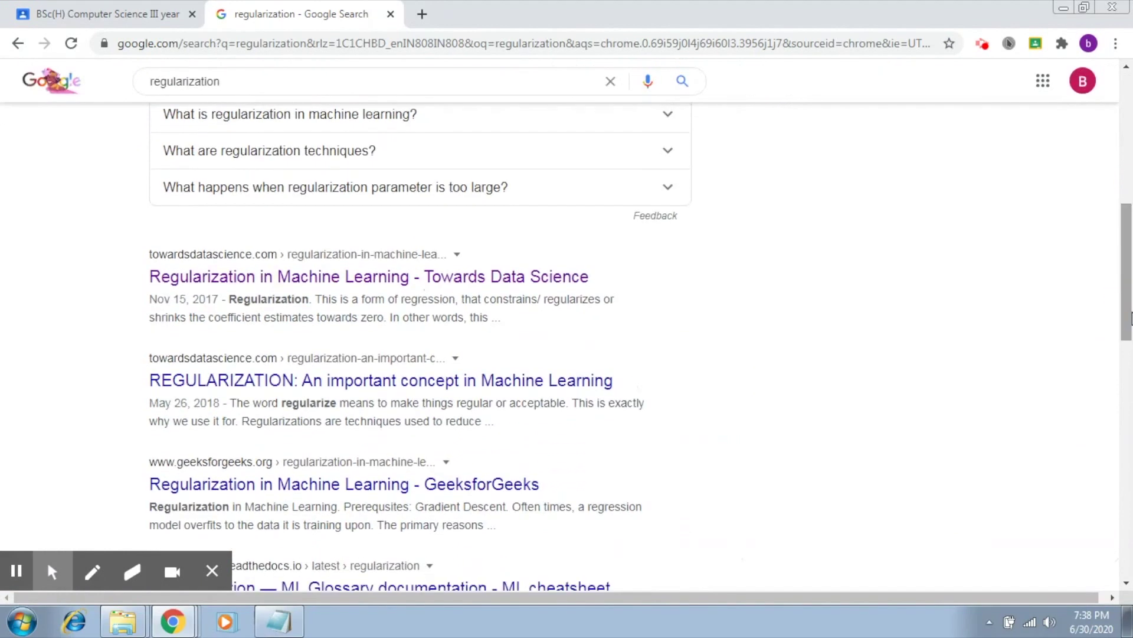
pyautogui.click(581, 282)
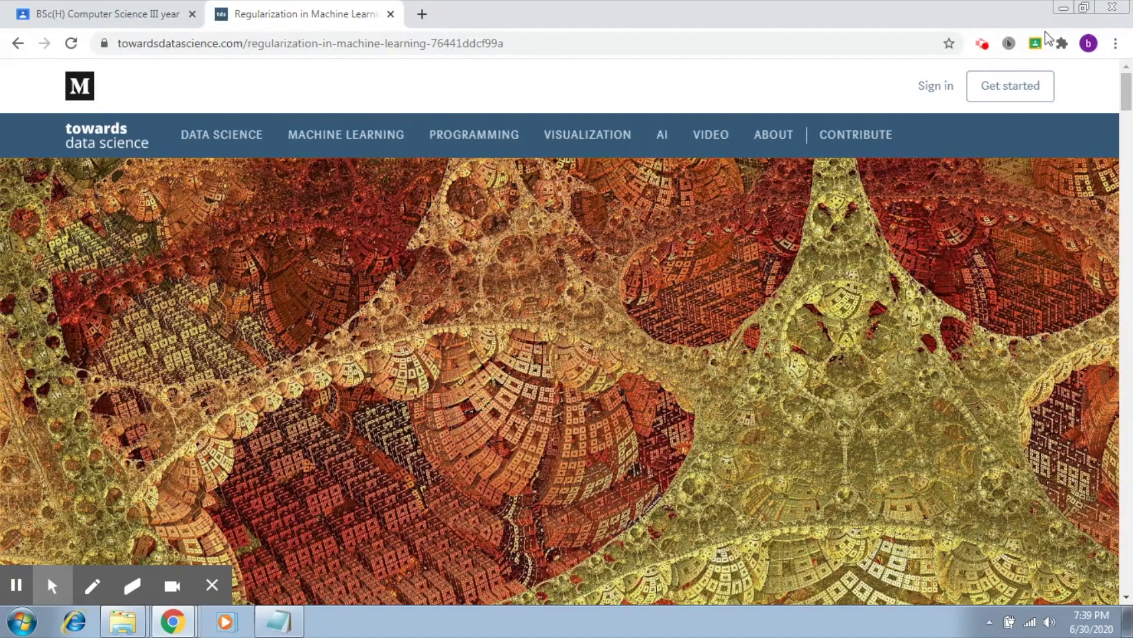
# - Push the article to B.Sc. (H) Computer Science III year, then switch to Create assignment
pyautogui.click(1037, 44)
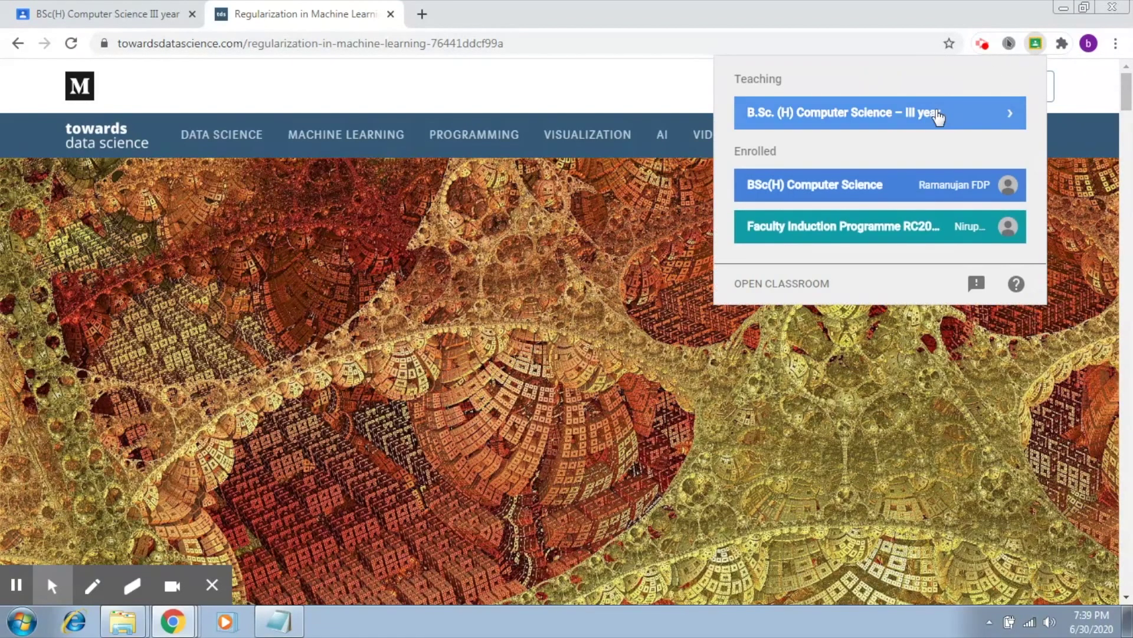
pyautogui.click(937, 114)
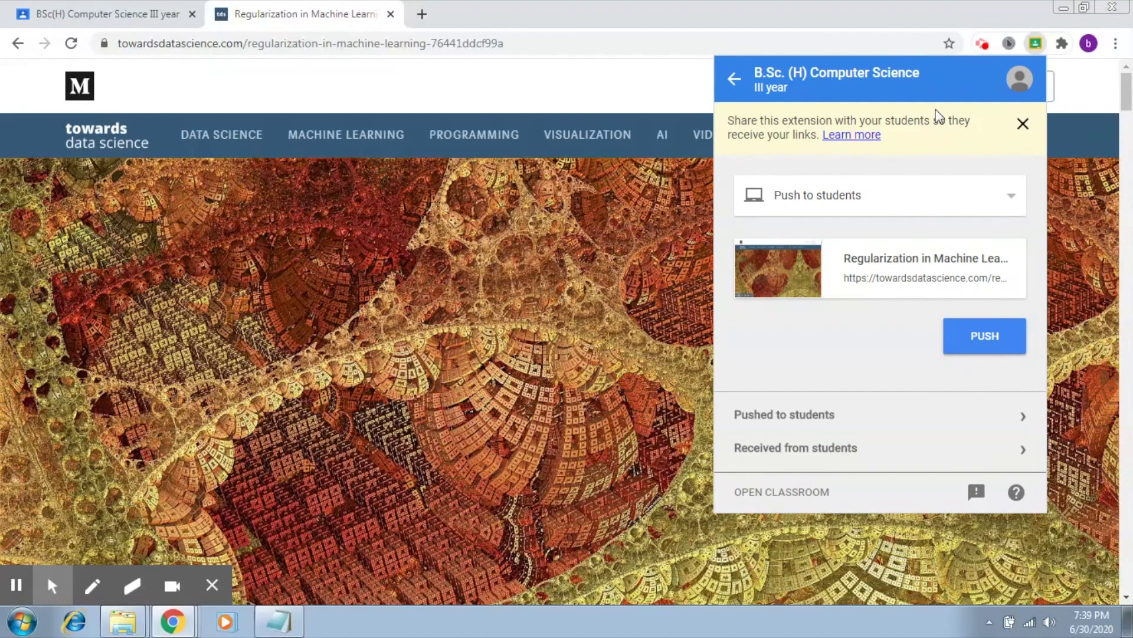
pyautogui.click(1011, 200)
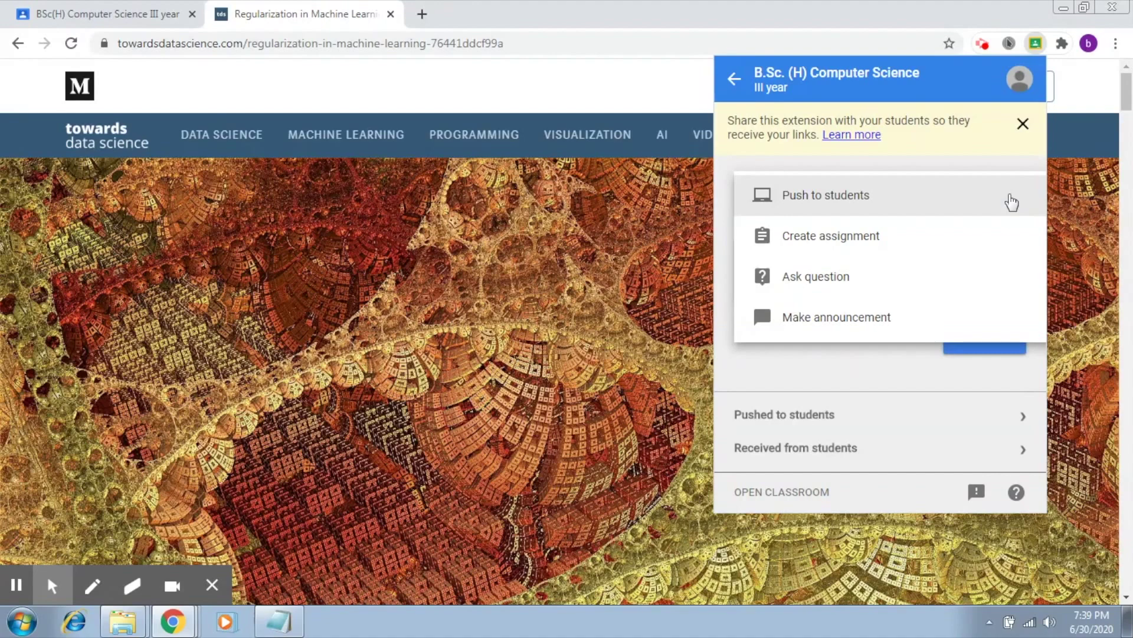
pyautogui.click(1013, 200)
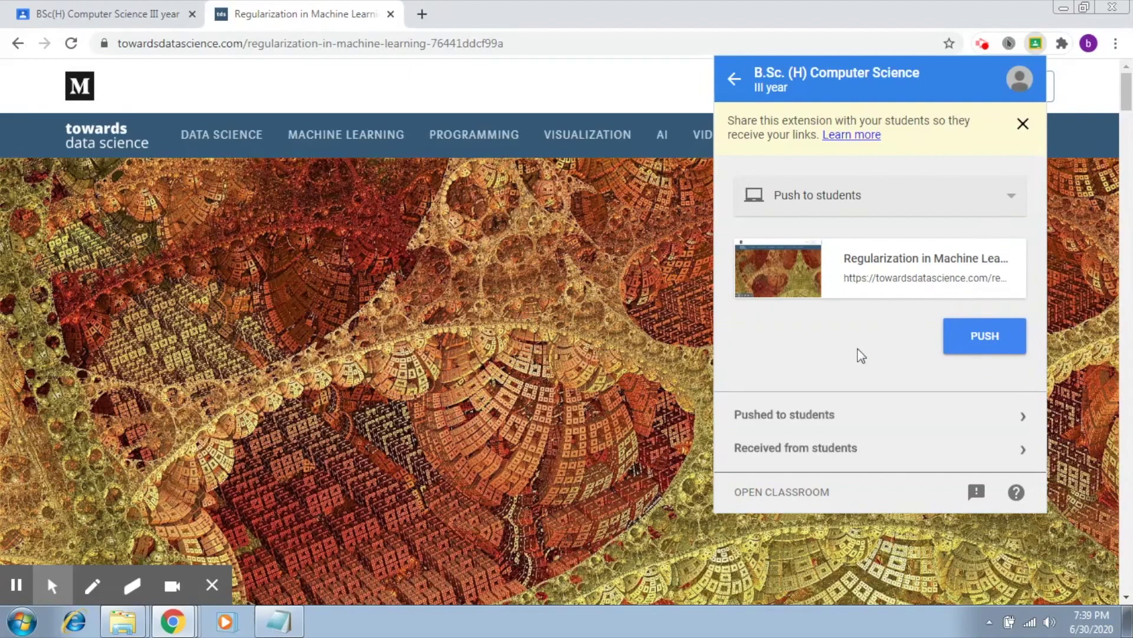
pyautogui.click(968, 348)
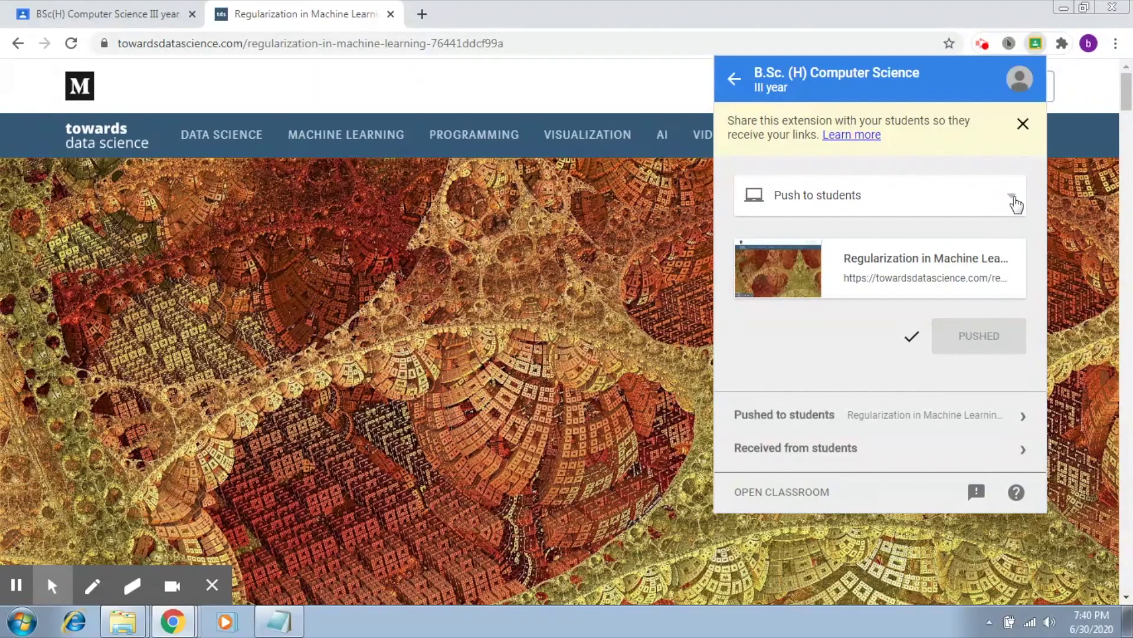
pyautogui.click(1016, 203)
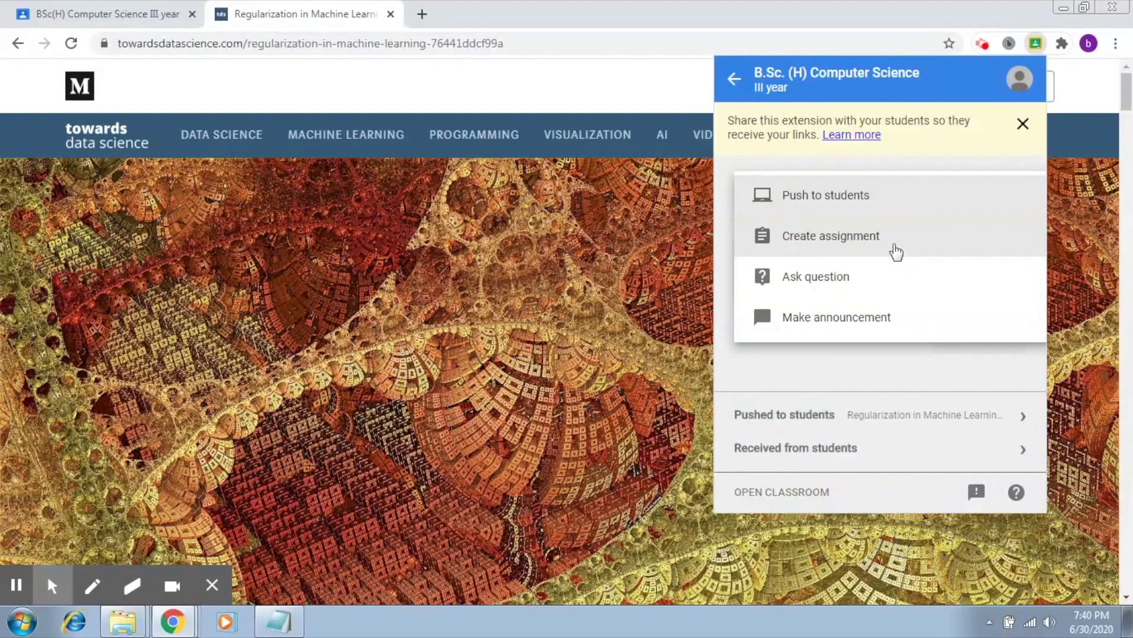
pyautogui.click(896, 248)
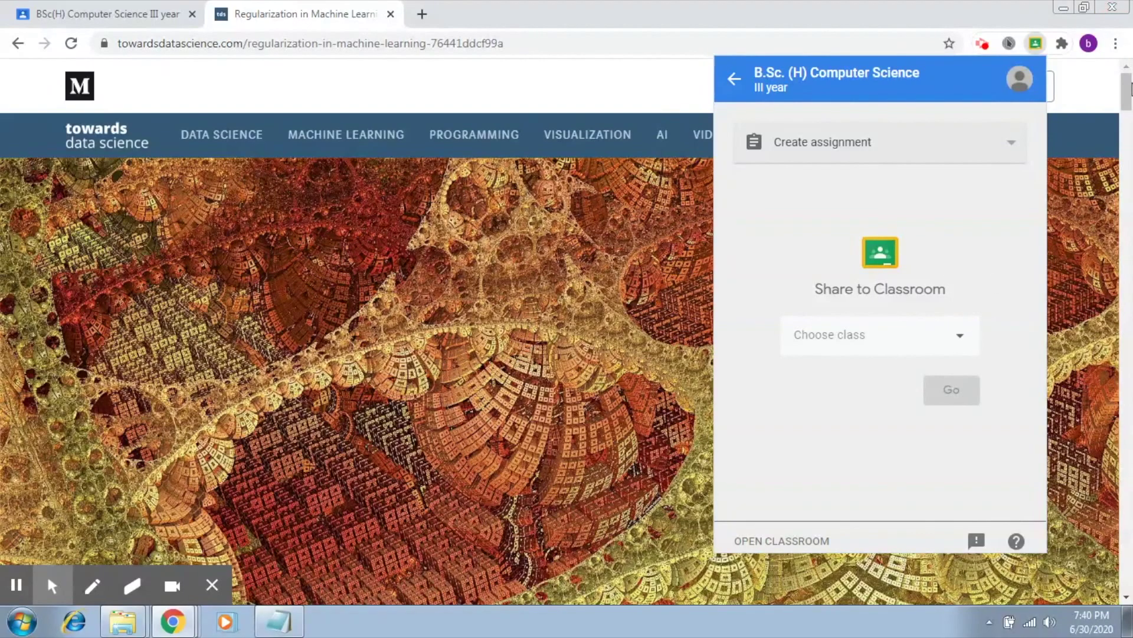
pyautogui.moveTo(1125, 88)
pyautogui.mouseDown()
pyautogui.moveTo(1125, 349)
pyautogui.moveTo(1125, 71)
pyautogui.mouseUp()
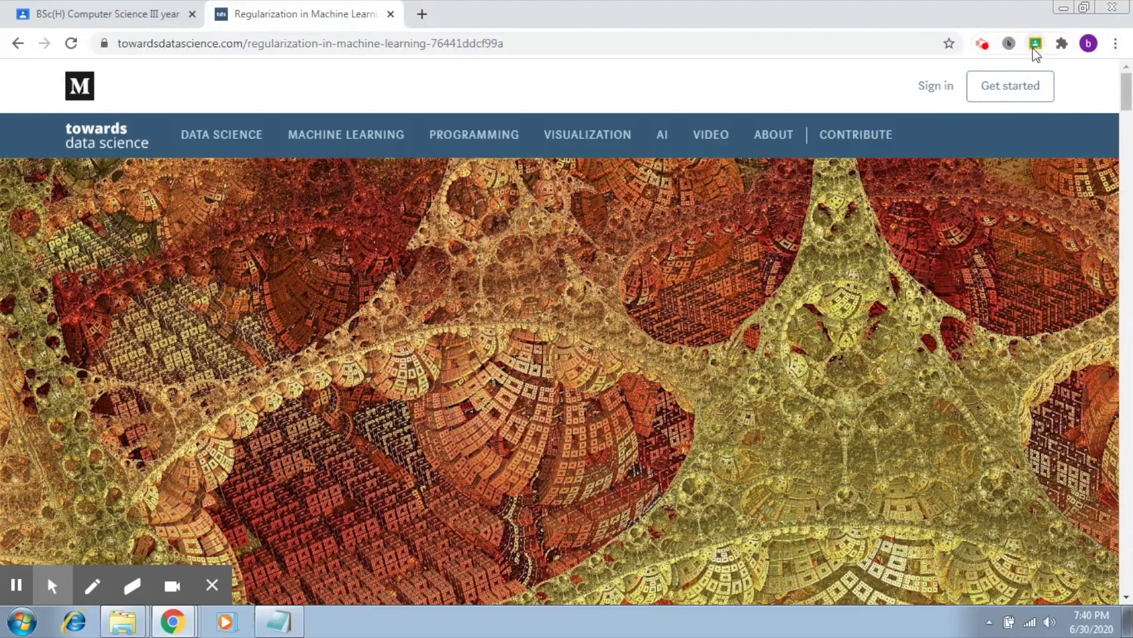
# - Reopen Share to Classroom and select the BSc(H) Computer Science III year class
pyautogui.click(1037, 43)
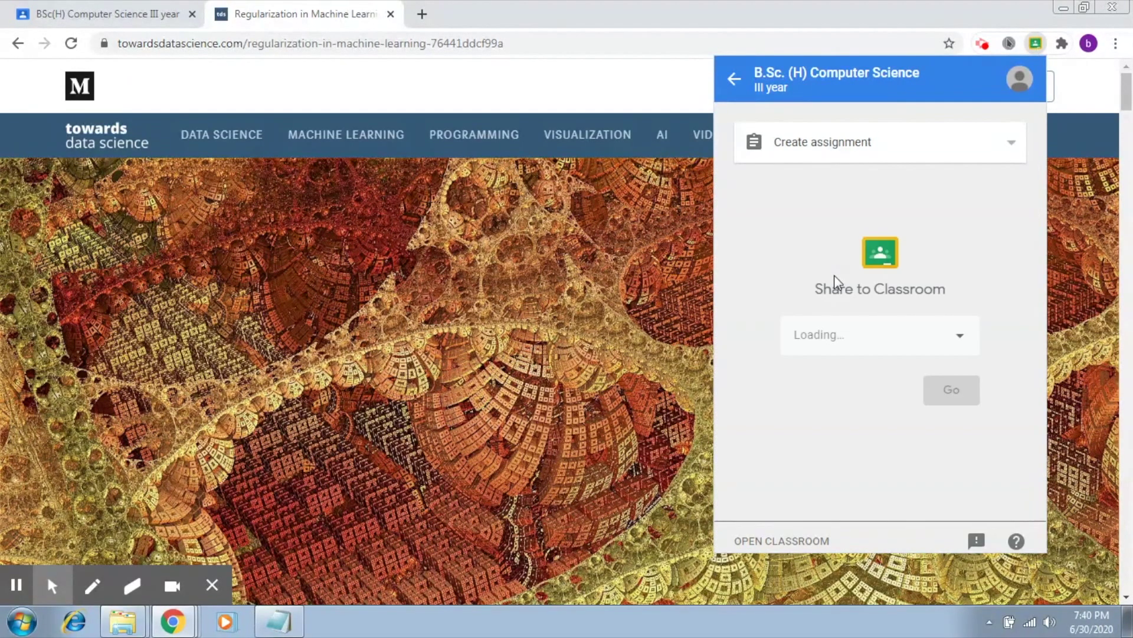
pyautogui.click(963, 341)
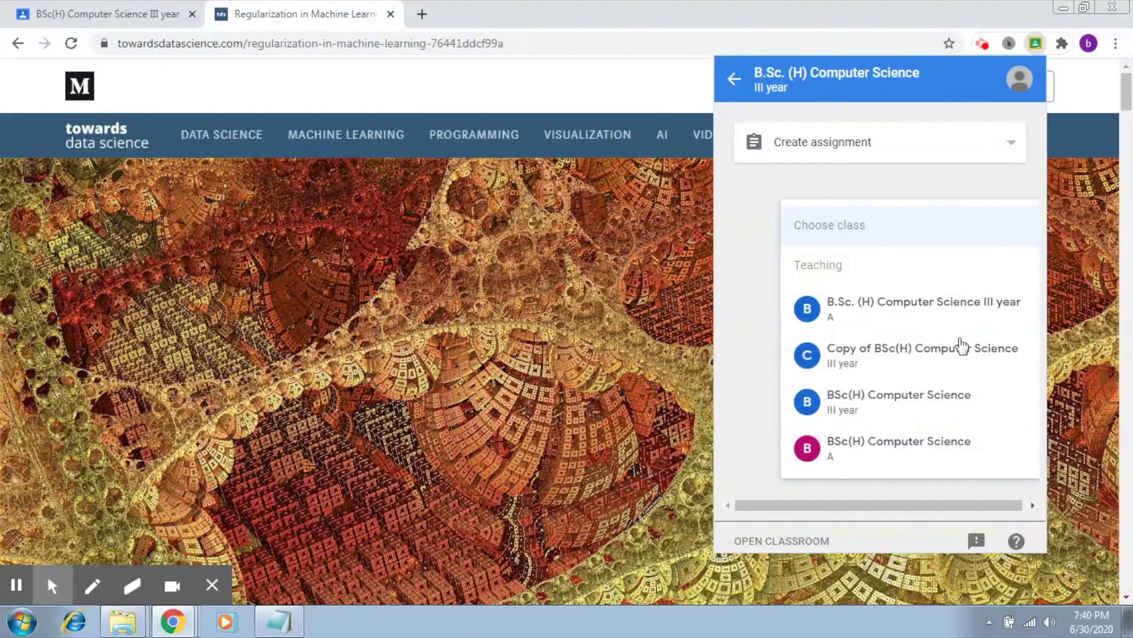
pyautogui.click(926, 397)
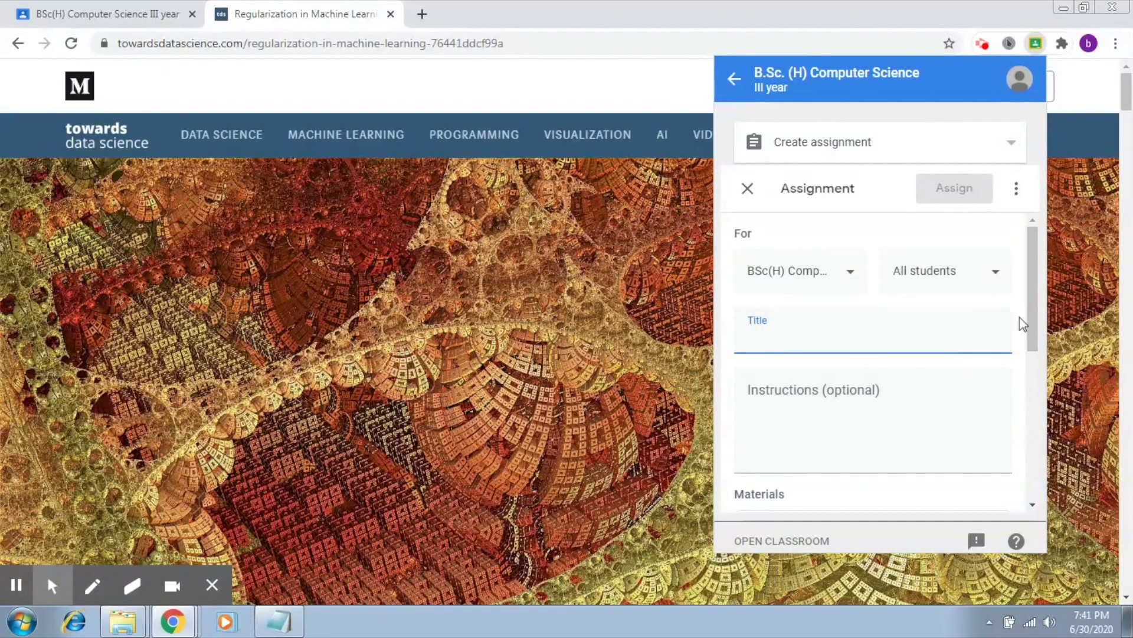
pyautogui.moveTo(1029, 317); pyautogui.dragTo(1026, 389)
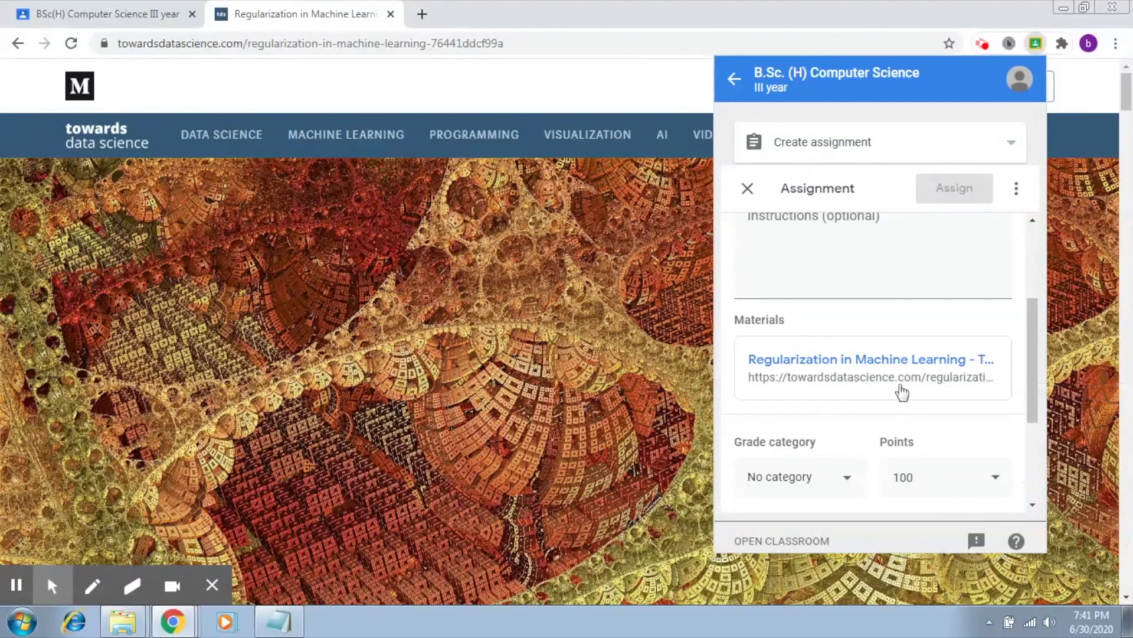
pyautogui.moveTo(1033, 390); pyautogui.dragTo(1028, 267)
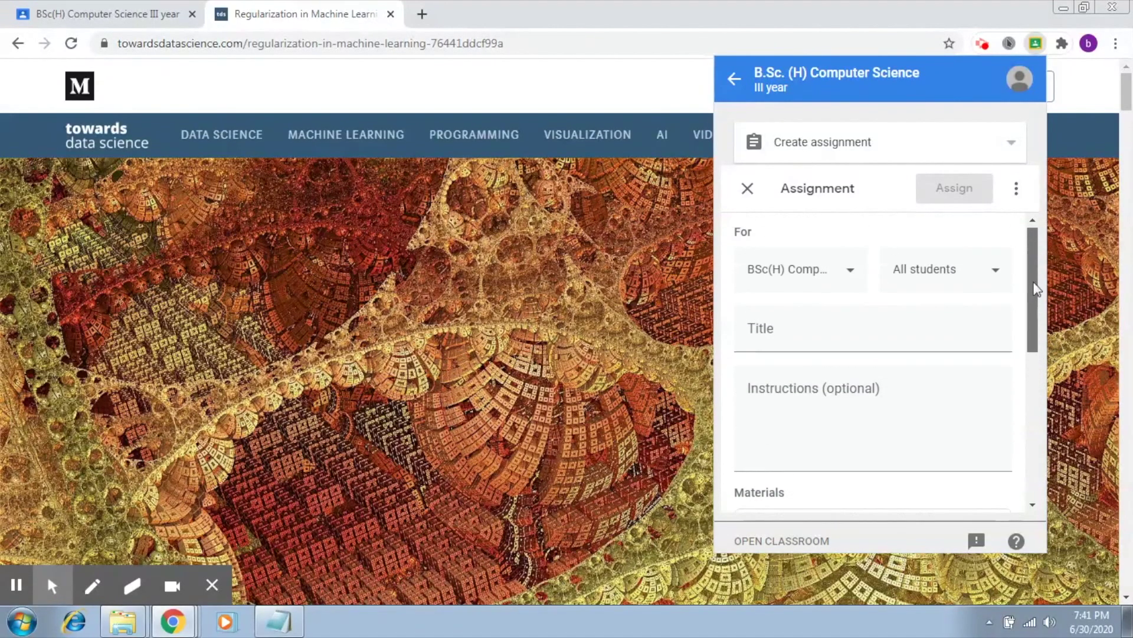
# - Enter 'Assignment -3: Write about Ridge Regression.' as the assignment title
pyautogui.click(775, 332)
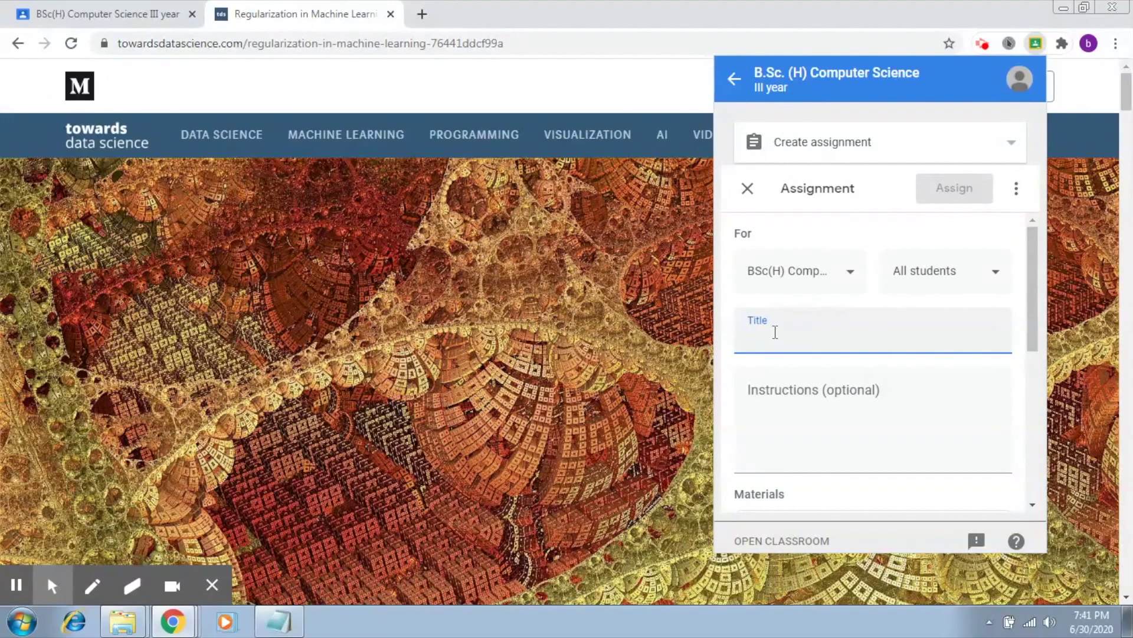
pyautogui.write('Assignment ')
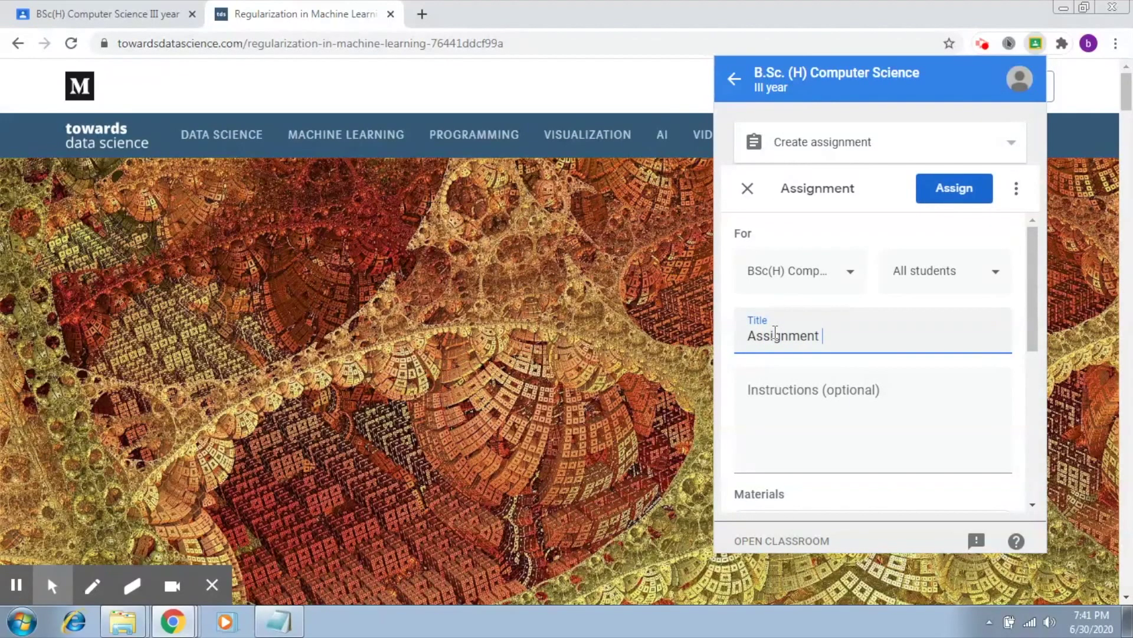
pyautogui.write('-3: ')
pyautogui.write('Write')
pyautogui.write(' about ')
pyautogui.write('Ri')
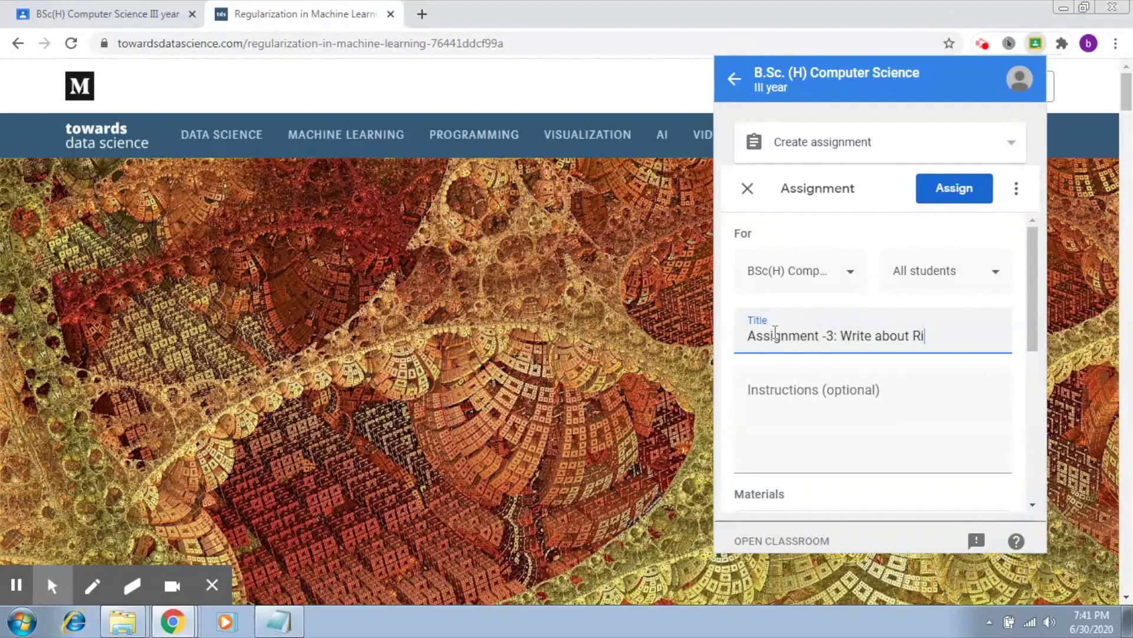
pyautogui.write('dge Regre')
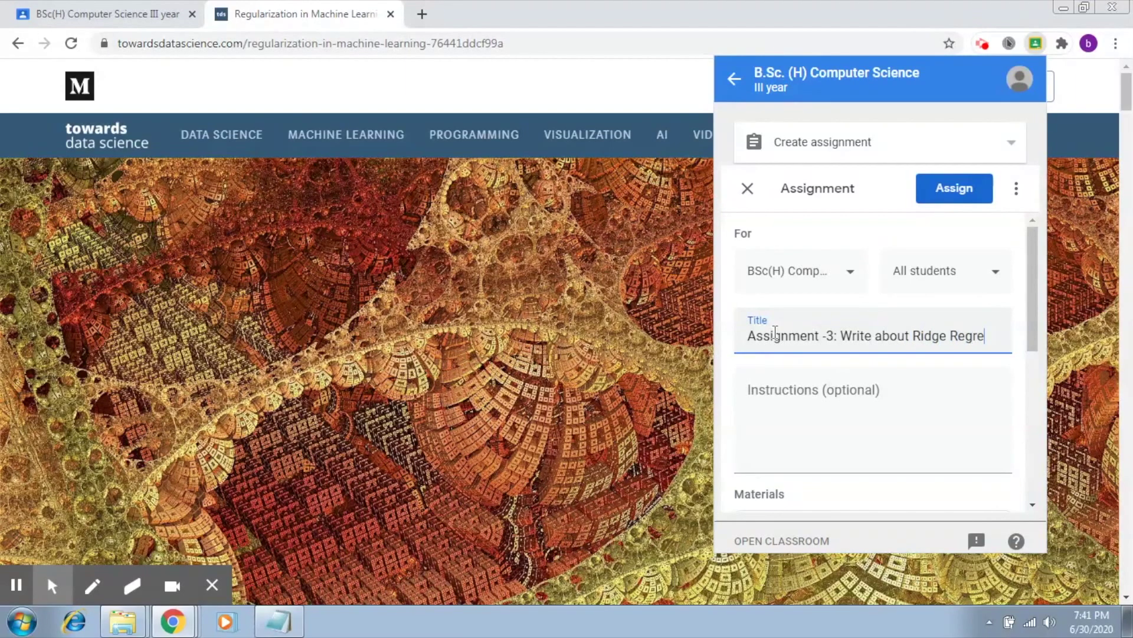
pyautogui.write('ssion')
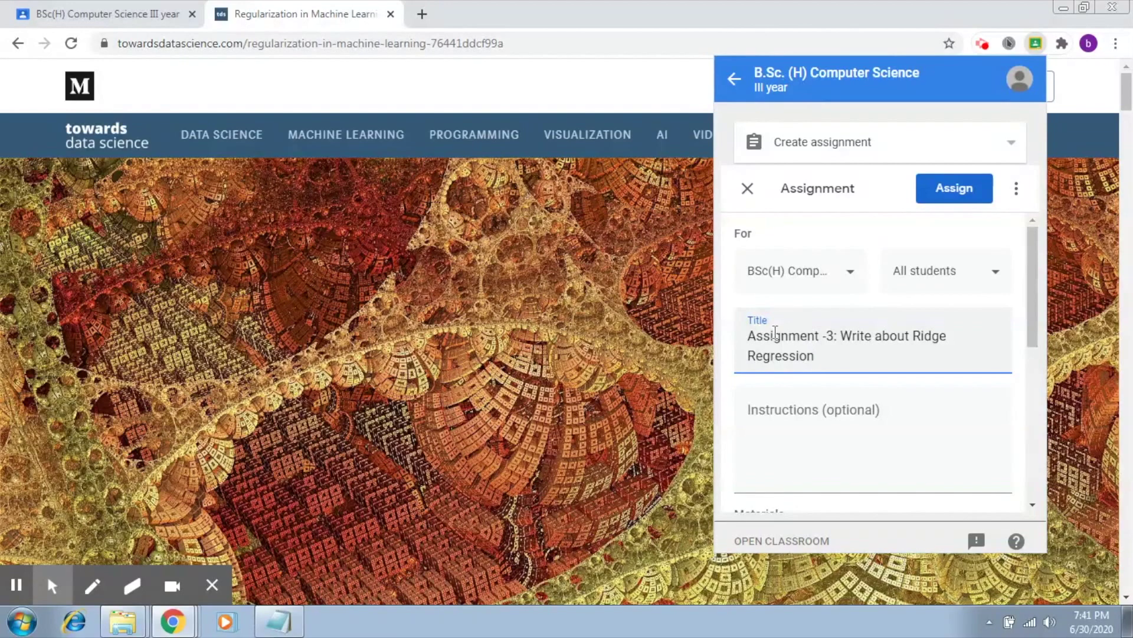
pyautogui.write('.')
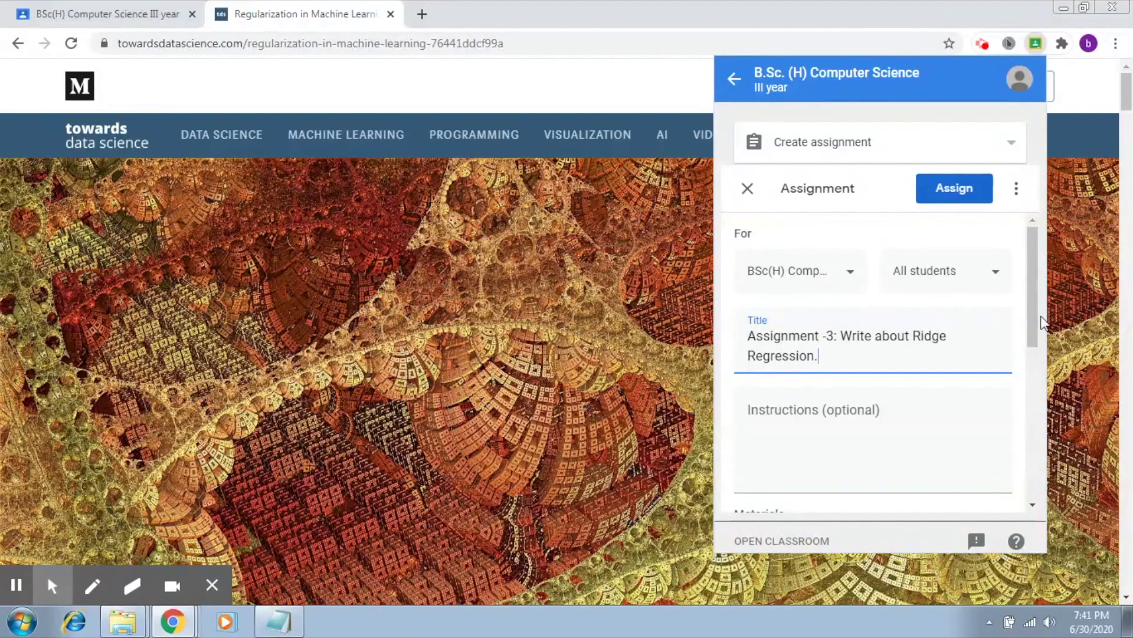
pyautogui.moveTo(1033, 311); pyautogui.dragTo(1024, 417)
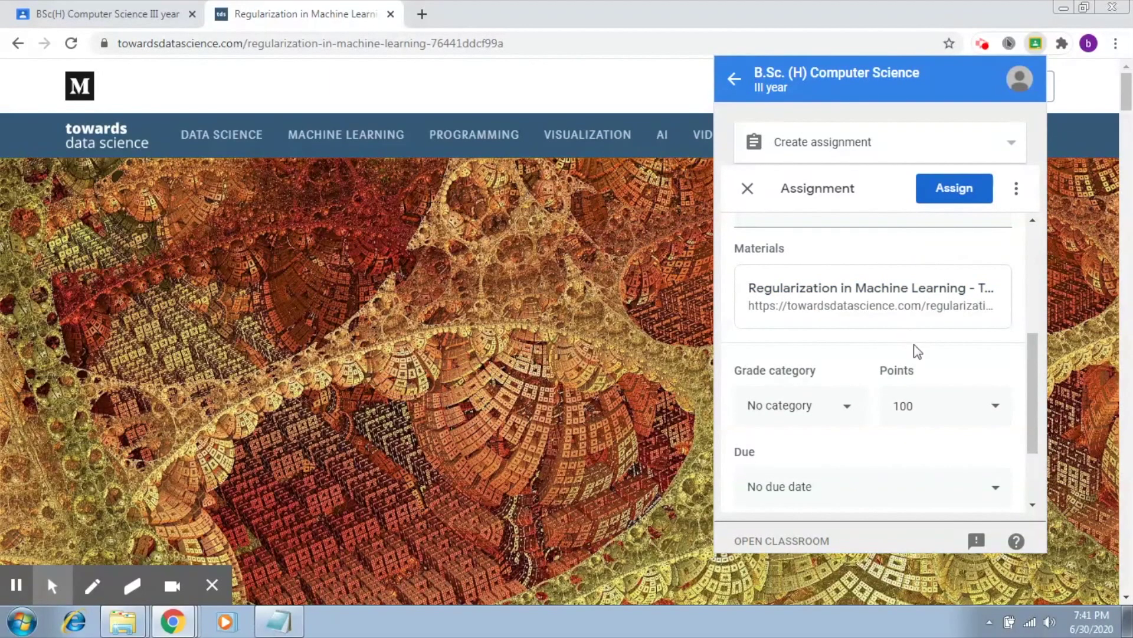
pyautogui.moveTo(1030, 403); pyautogui.dragTo(1032, 467)
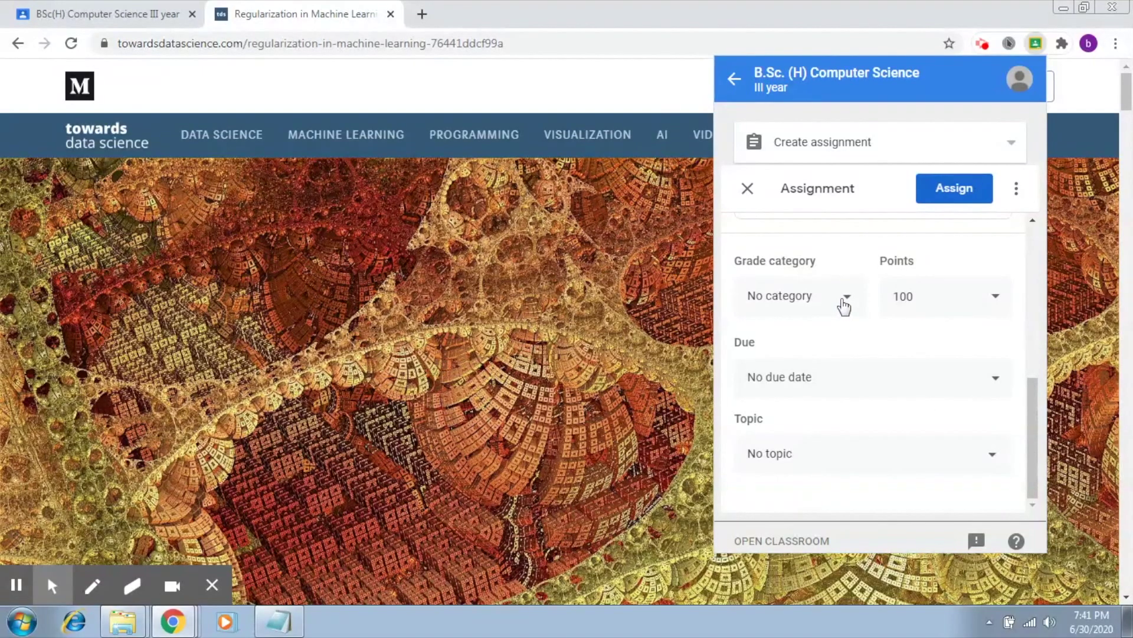
# - Set the due date to Thursday, Jul 2 and the topic to Introduction
pyautogui.click(990, 379)
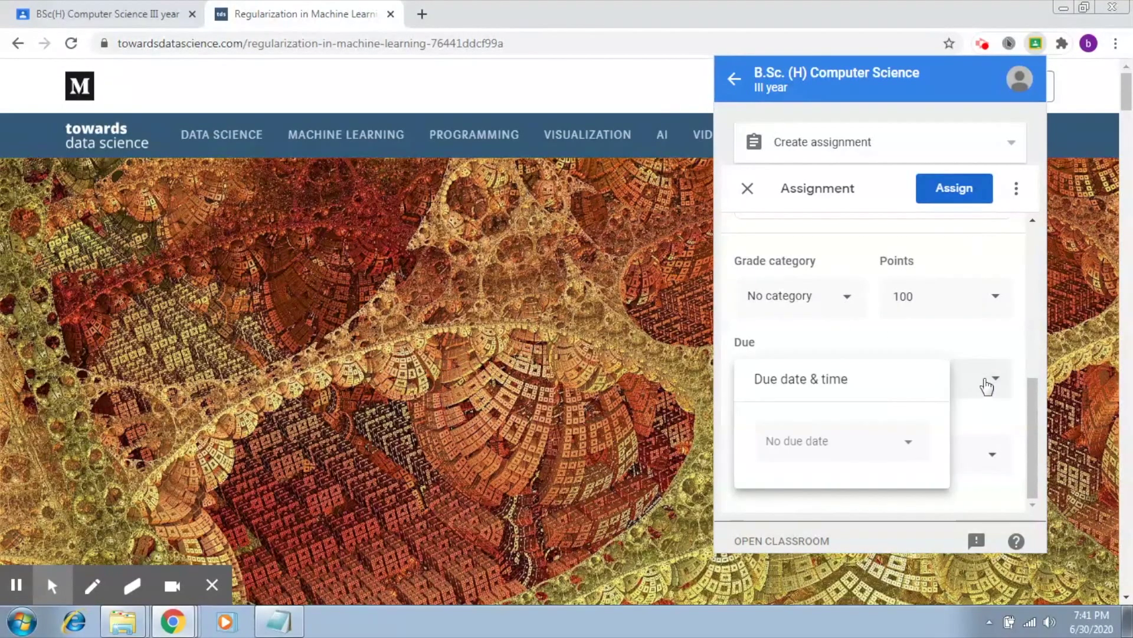
pyautogui.click(908, 442)
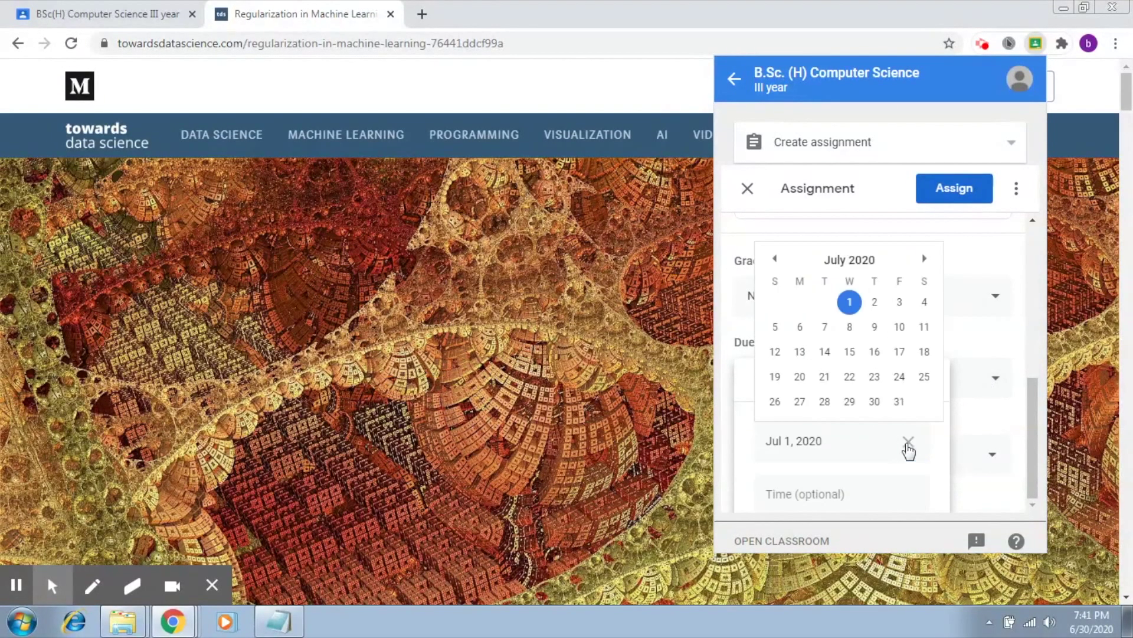
pyautogui.click(874, 302)
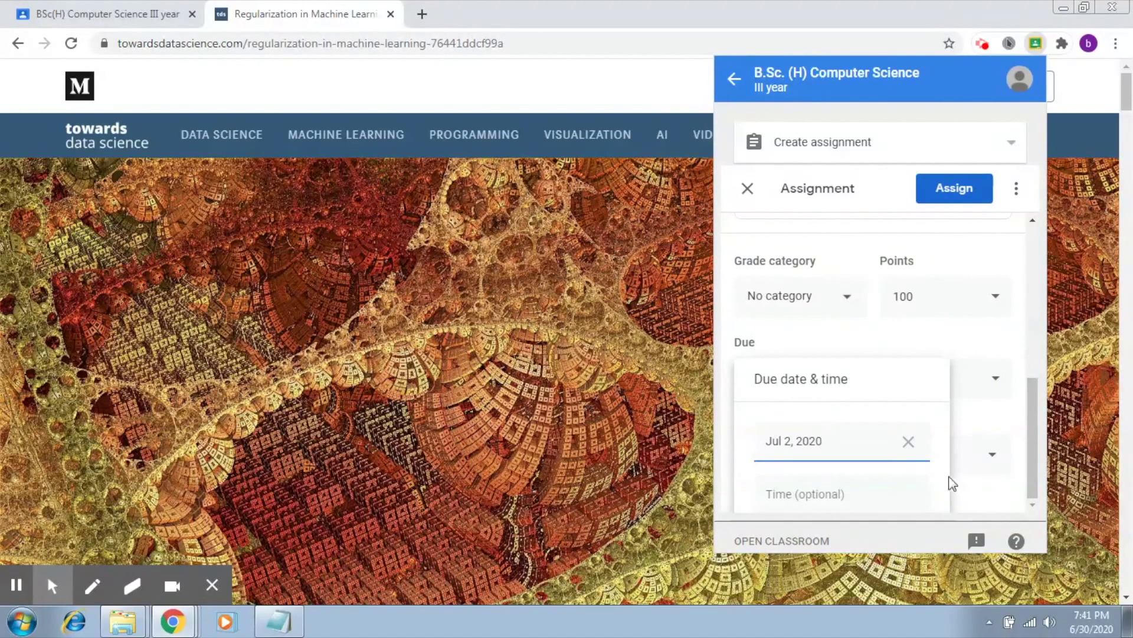
pyautogui.click(1019, 426)
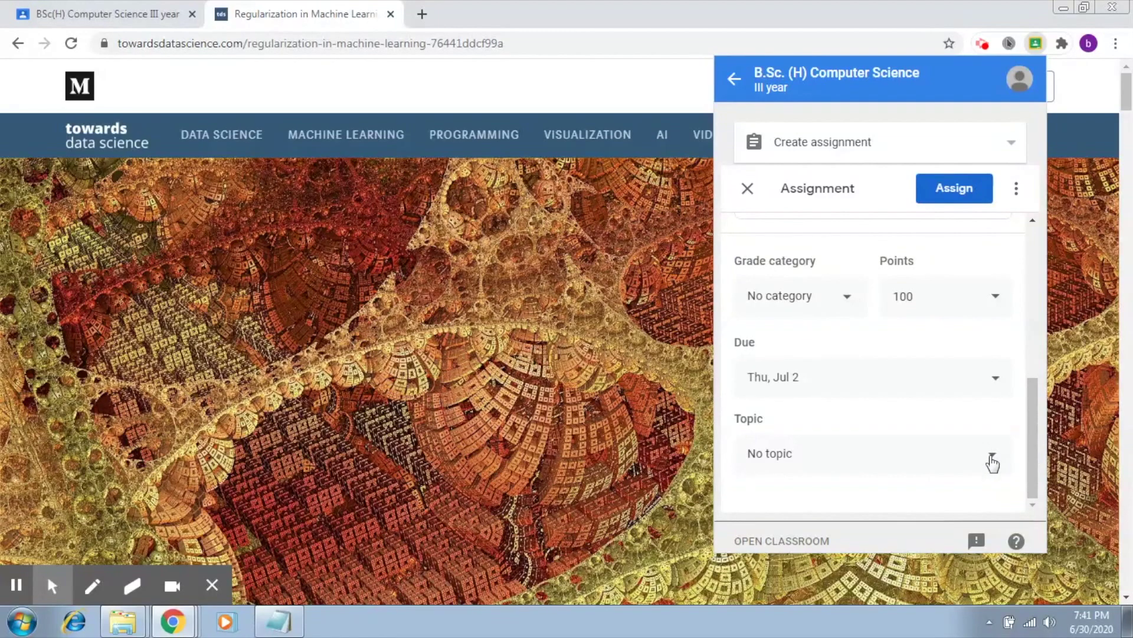
pyautogui.click(992, 454)
pyautogui.click(887, 401)
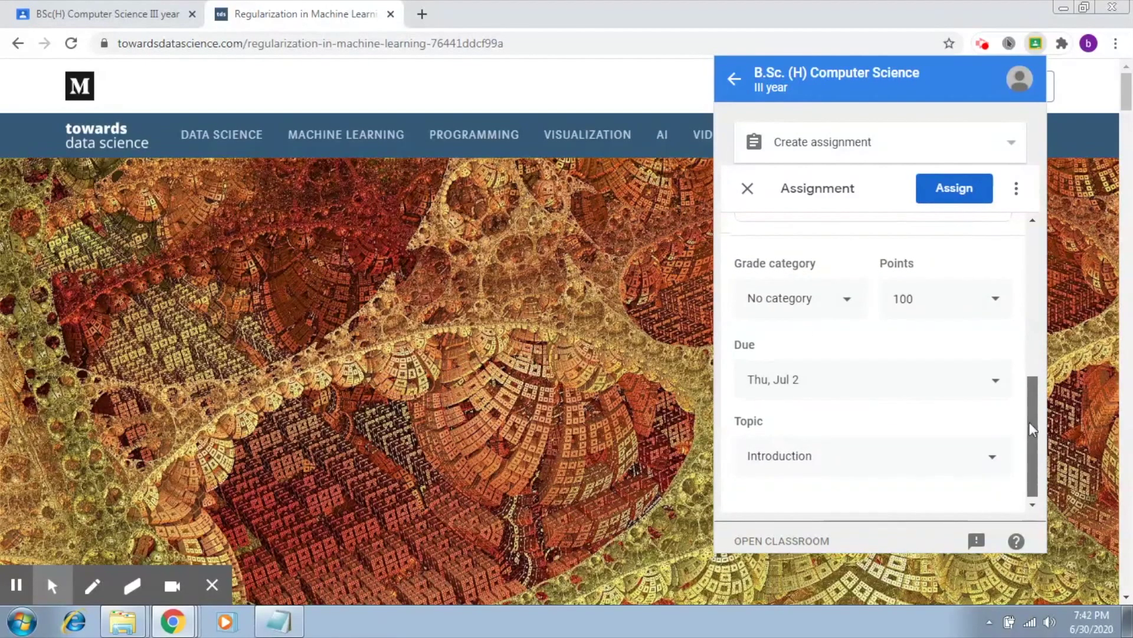
pyautogui.moveTo(1032, 416); pyautogui.dragTo(1033, 230)
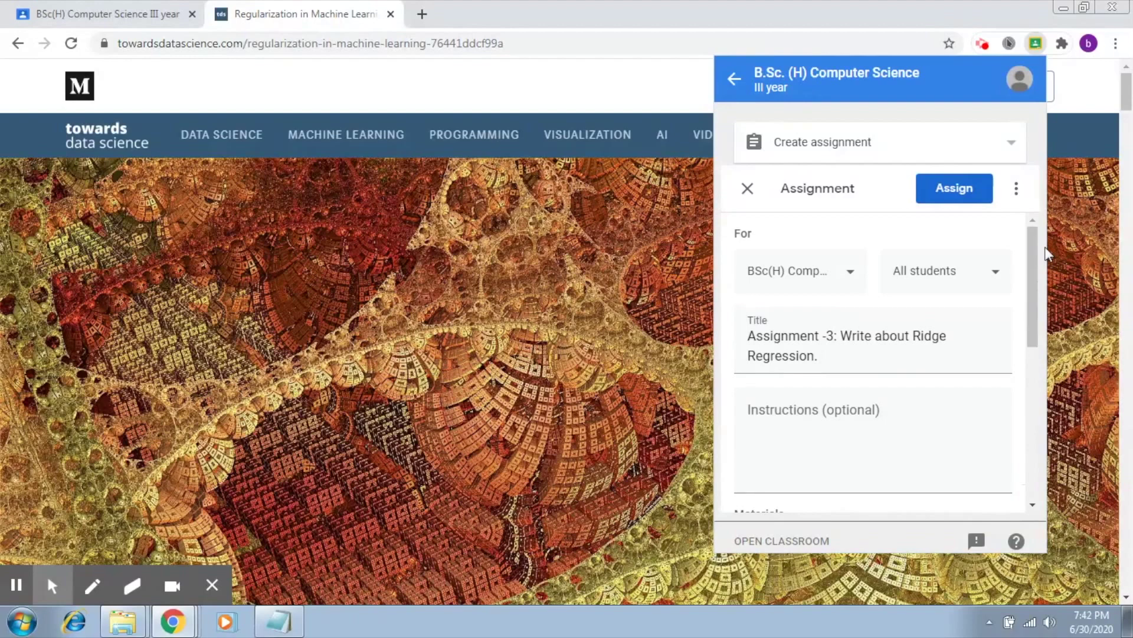
# - Assign the assignment to students, confirming without a grade category
pyautogui.click(1017, 188)
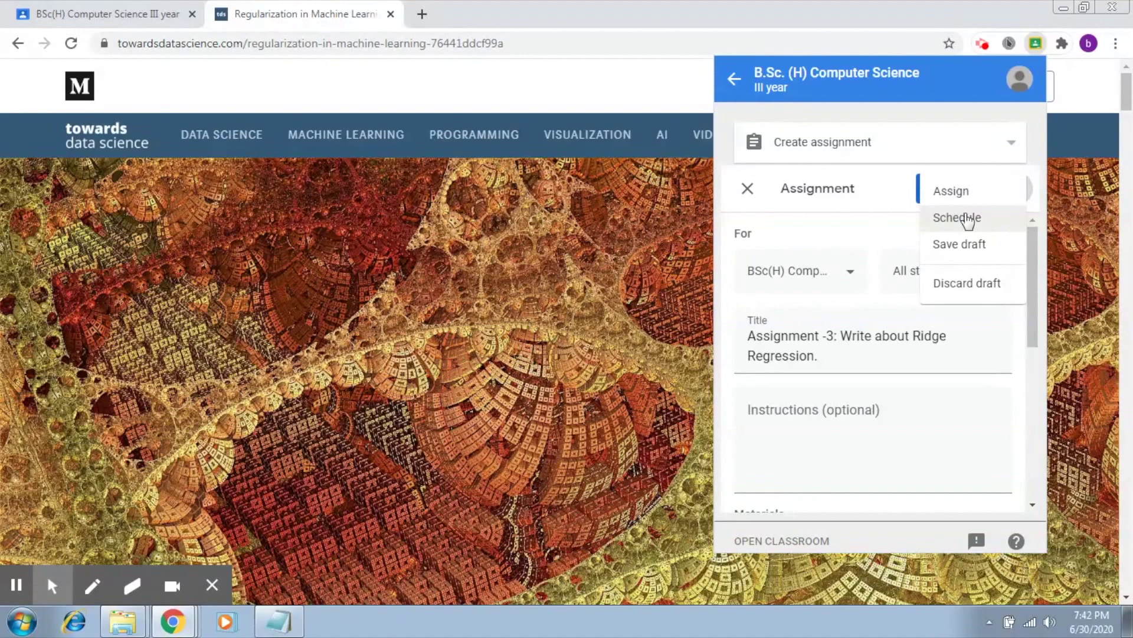
pyautogui.click(890, 210)
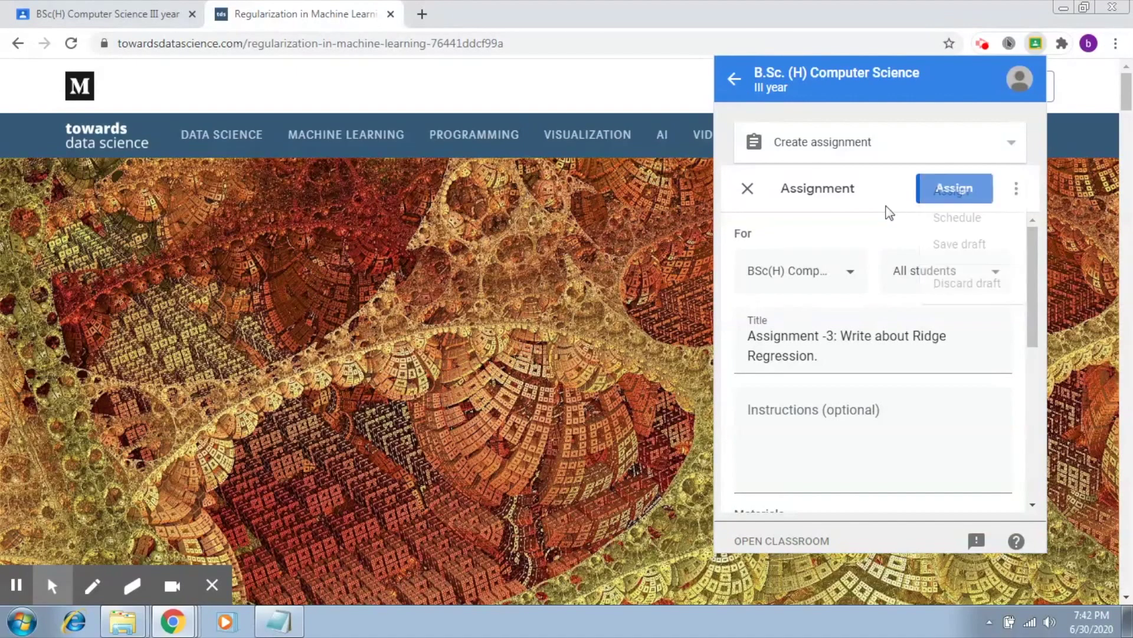
pyautogui.click(943, 193)
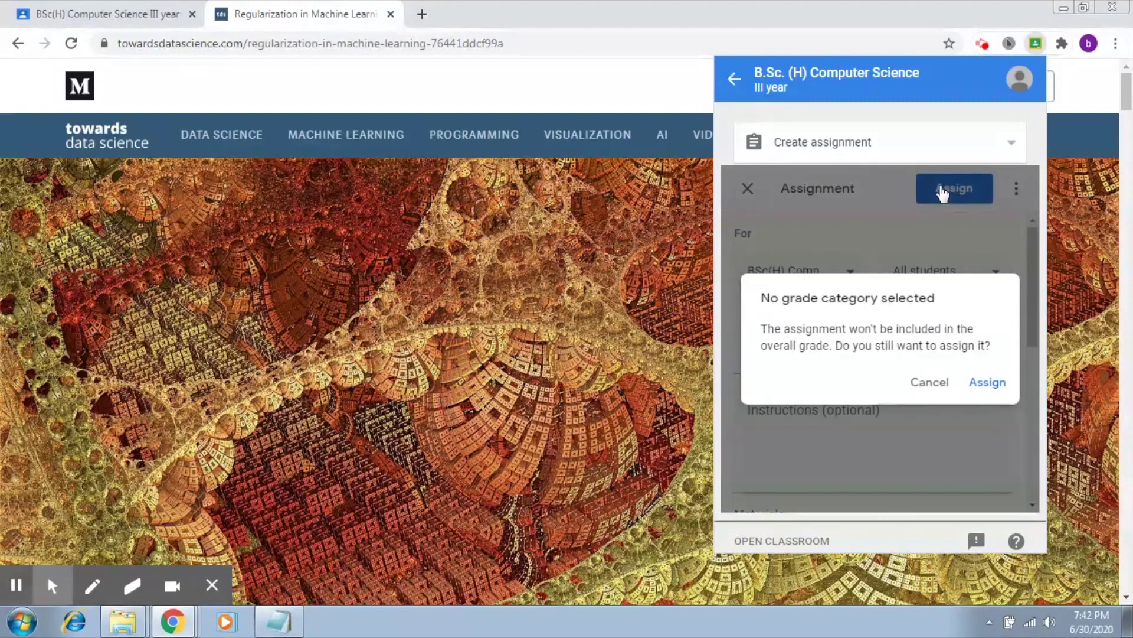
pyautogui.click(985, 383)
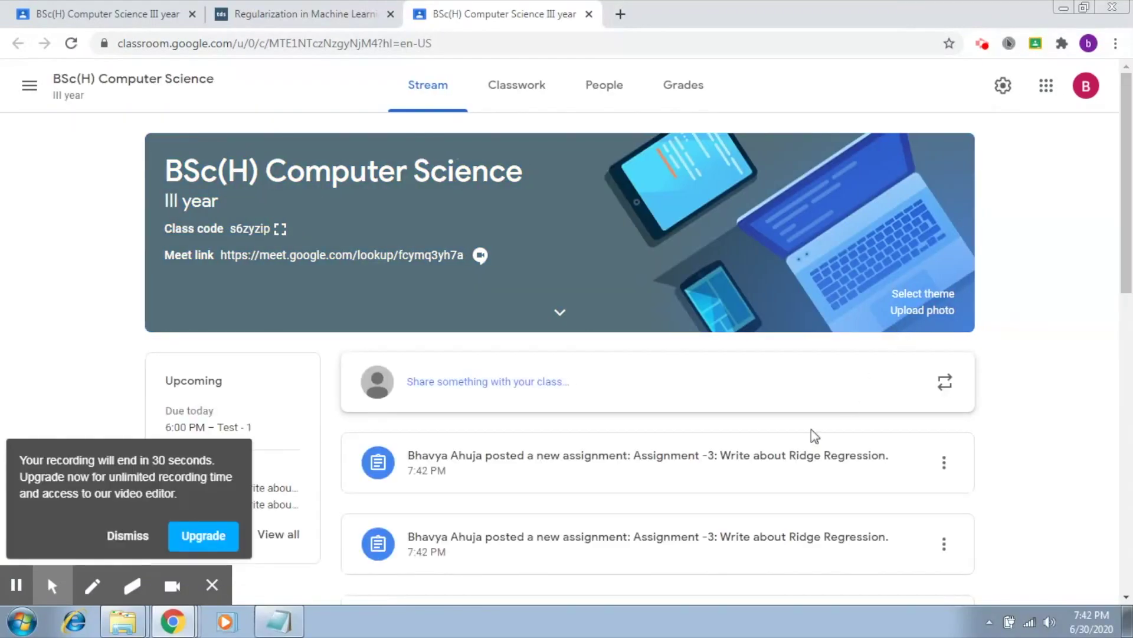
# - View the class Stream, where upcoming work lists the Ridge Regression assignment due Thursday
pyautogui.click(128, 535)
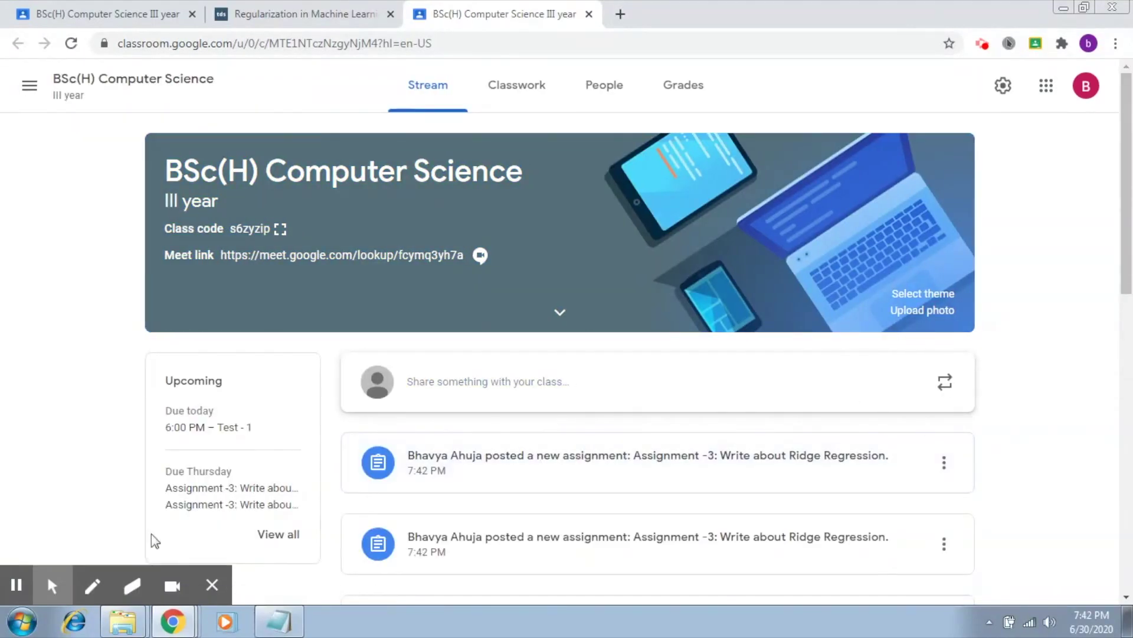
# - Open the Ridge Regression assignment post to see its Student work page
pyautogui.click(561, 469)
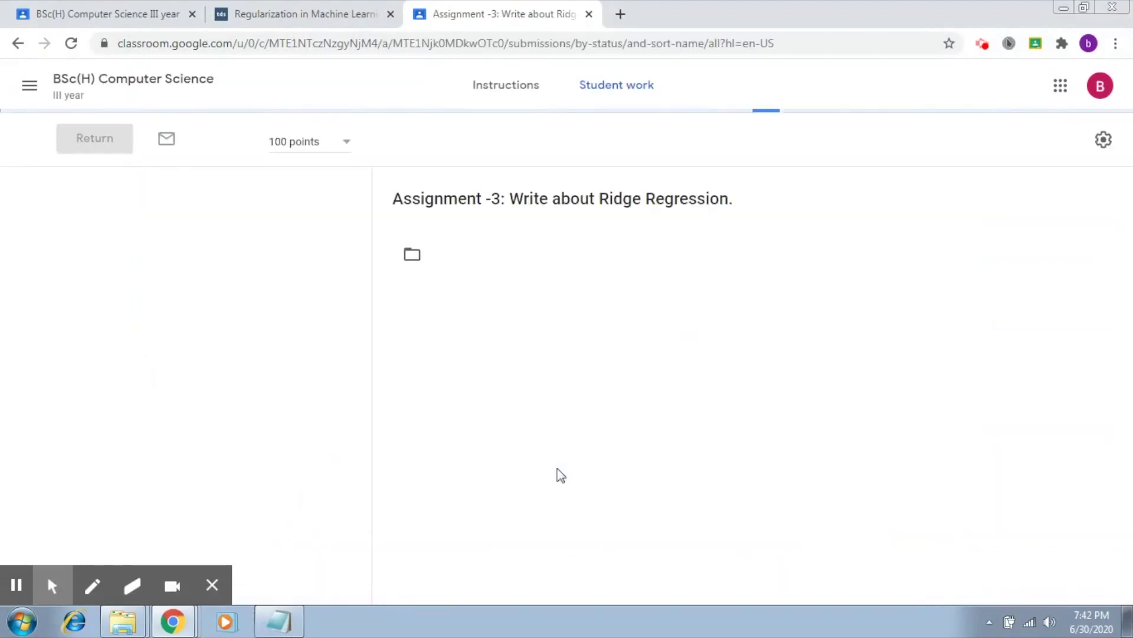